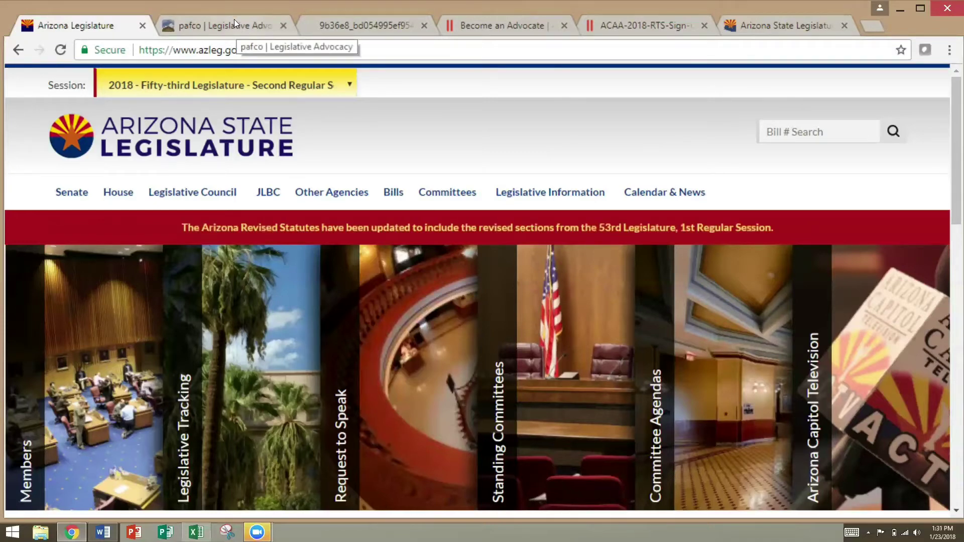
- Review the mailing list and Rapid Response Team options on PAFCO's Legislative Advocacy page
click(234, 19)
scroll(877, 340, up, 2)
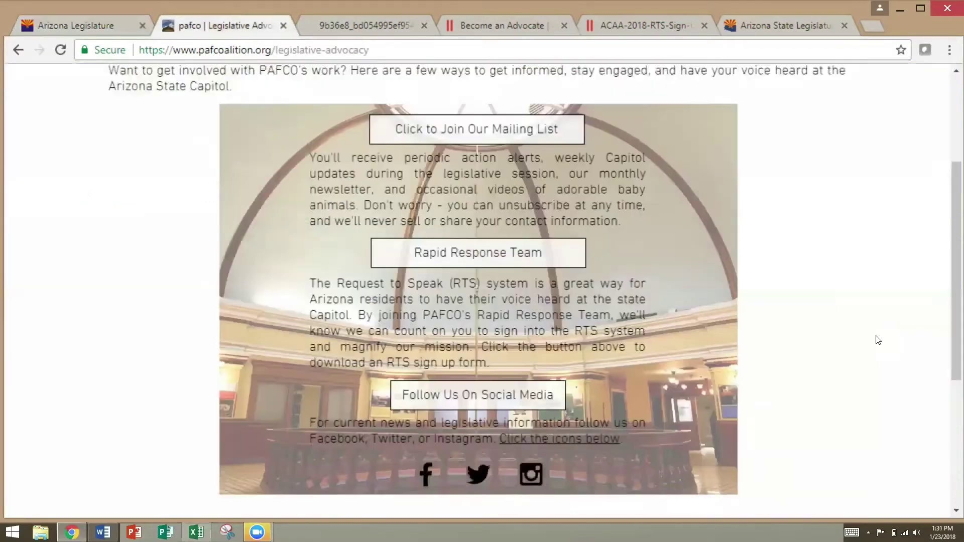
scroll(878, 340, up, 3)
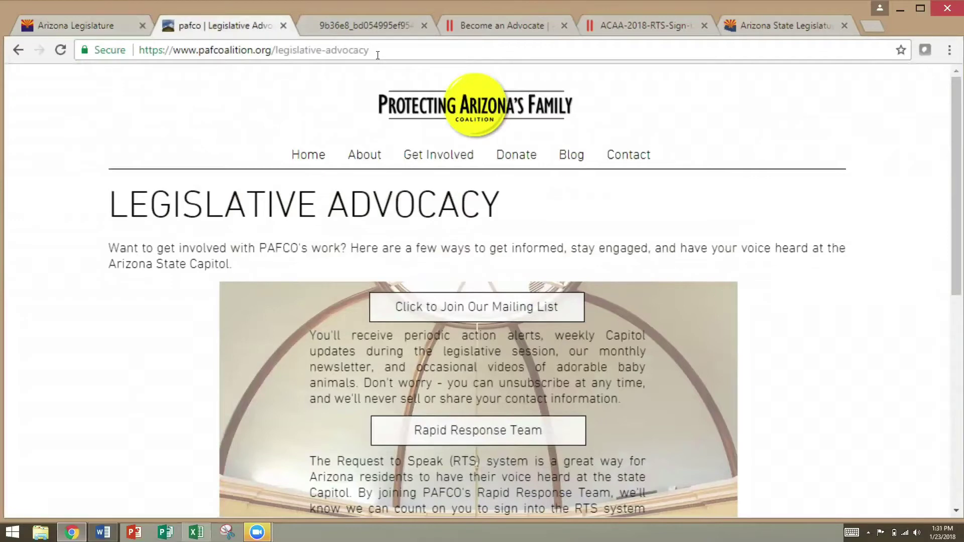
scroll(897, 403, down, 1)
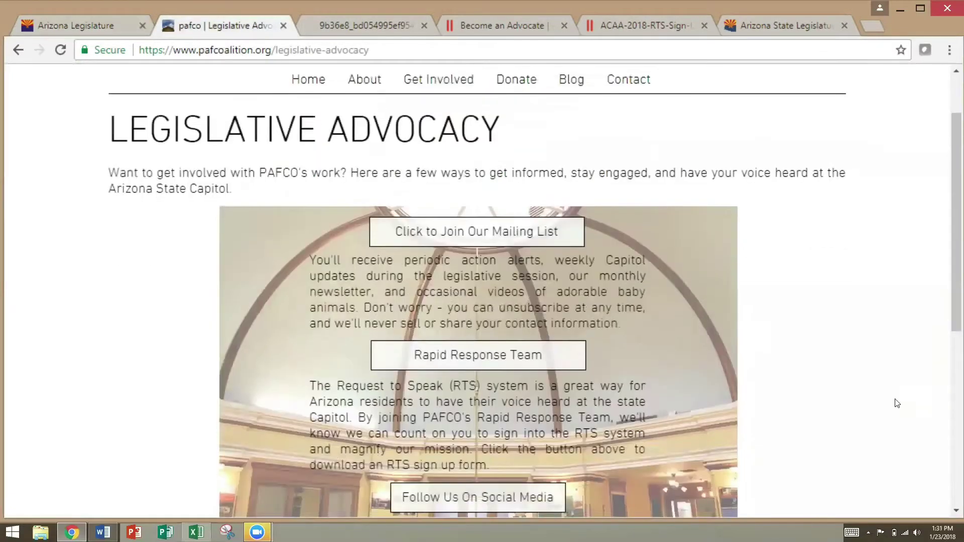
scroll(646, 217, down, 3)
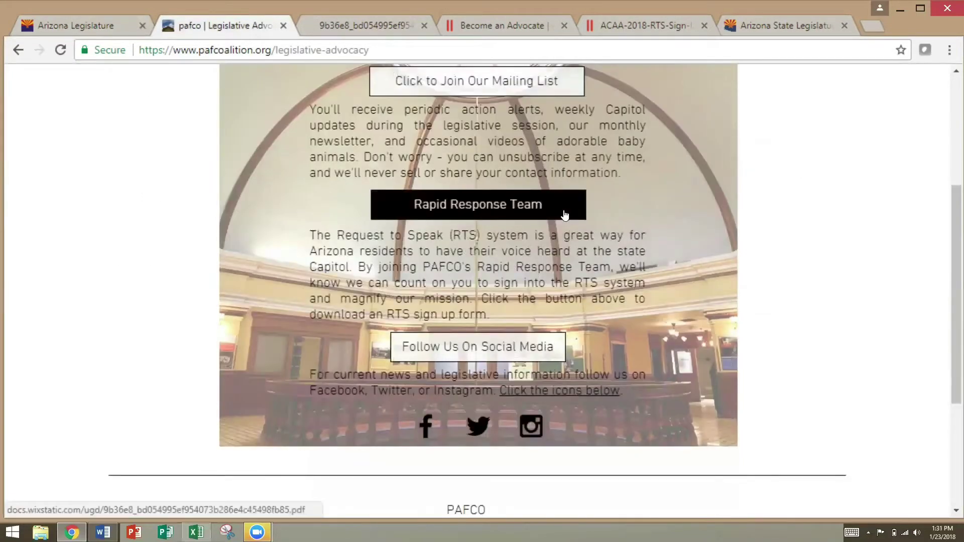
- Review PAFCO's Request to Speak sign-up form through its entry fields, and close both the form and the PAFCO page
click(373, 32)
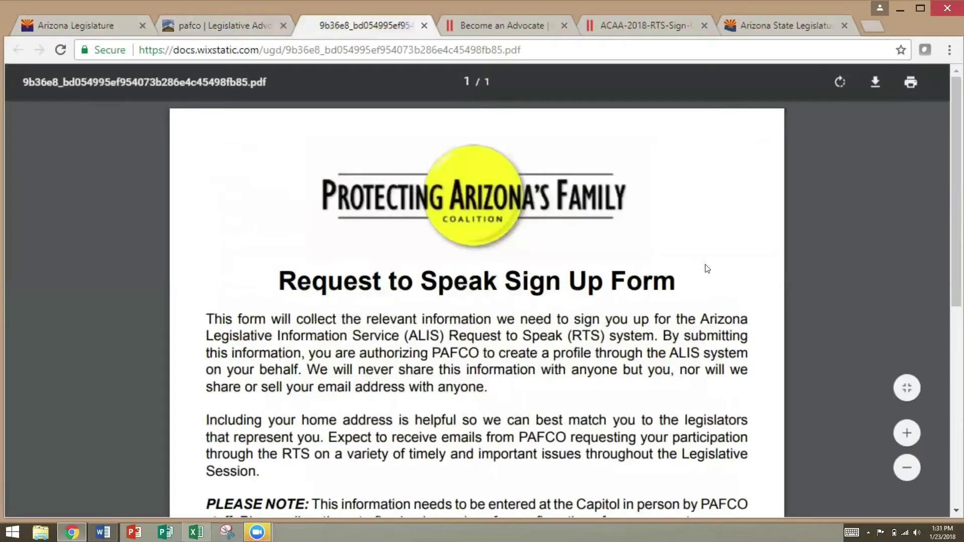
scroll(711, 305, down, 8)
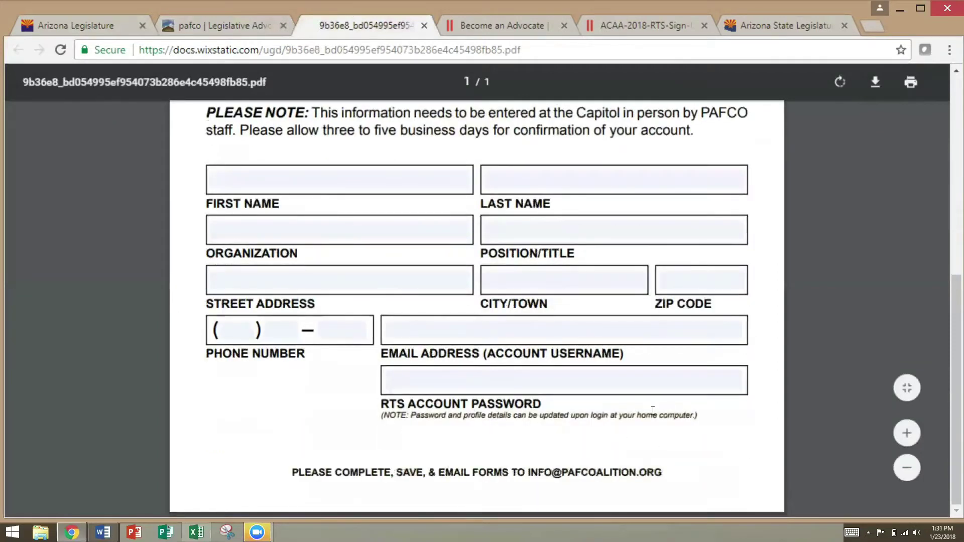
click(425, 25)
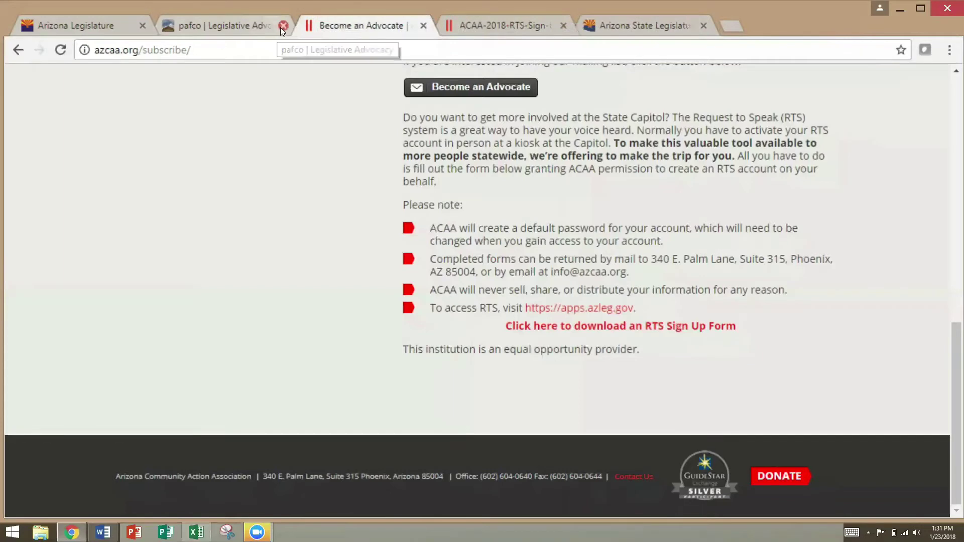
click(283, 26)
- Review the Arizona Community Action Association's Become an Advocate page as far as its RTS sign-up form link, and close the page
scroll(216, 287, up, 2)
scroll(217, 292, up, 10)
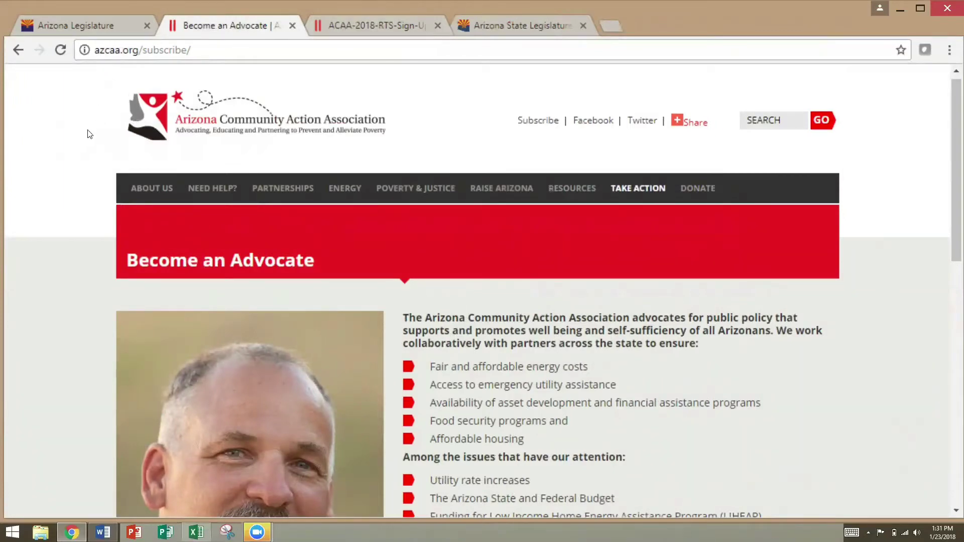
scroll(581, 372, down, 12)
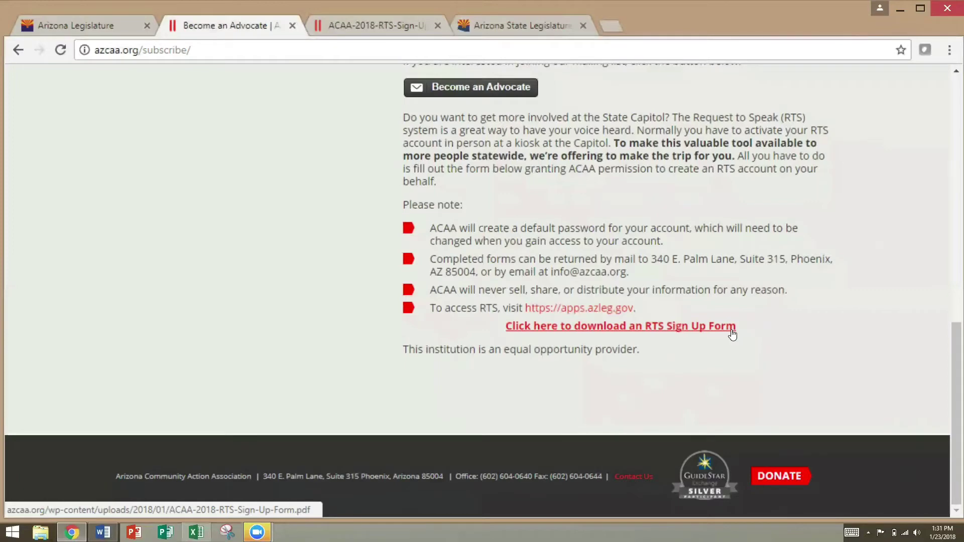
click(293, 25)
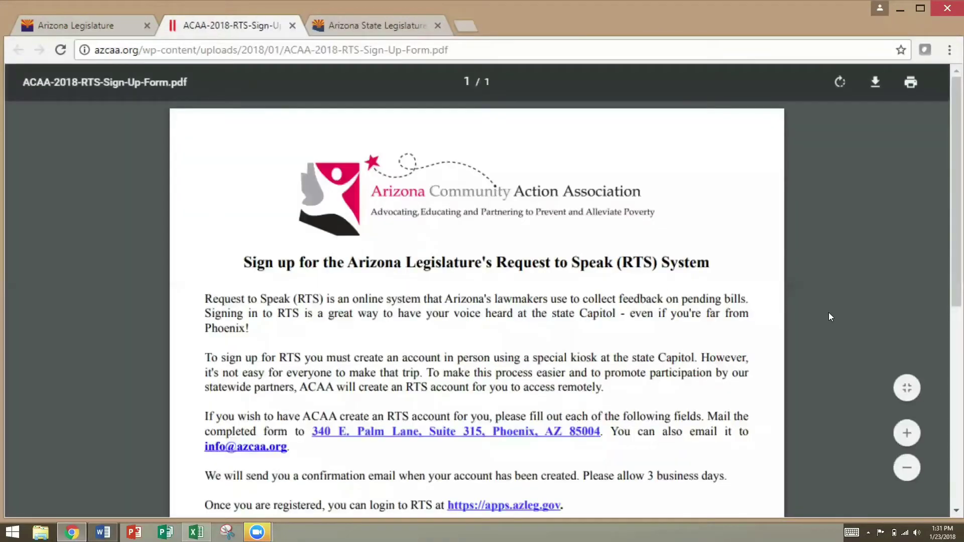
- Read through the ACAA 2018 RTS sign-up form, including its required fields, and close it
scroll(665, 281, down, 5)
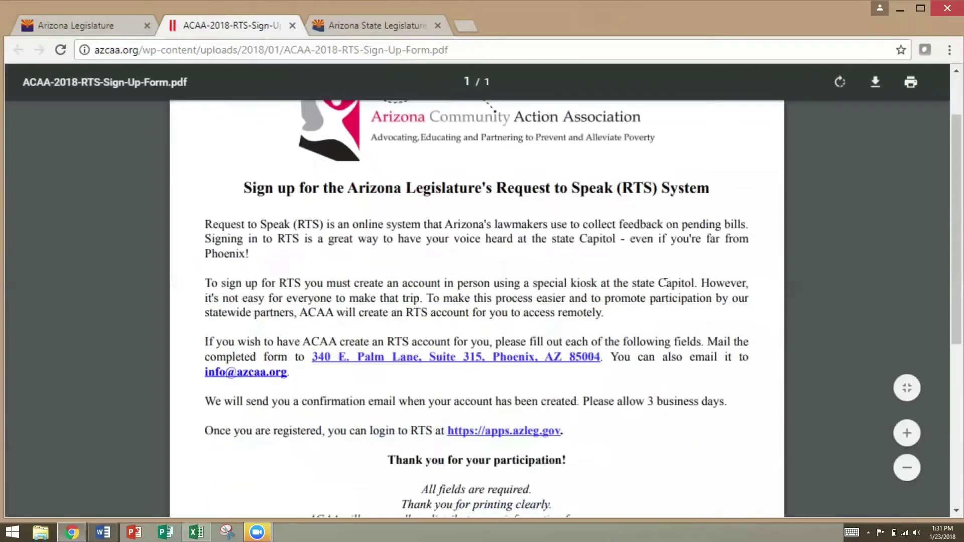
scroll(661, 300, down, 3)
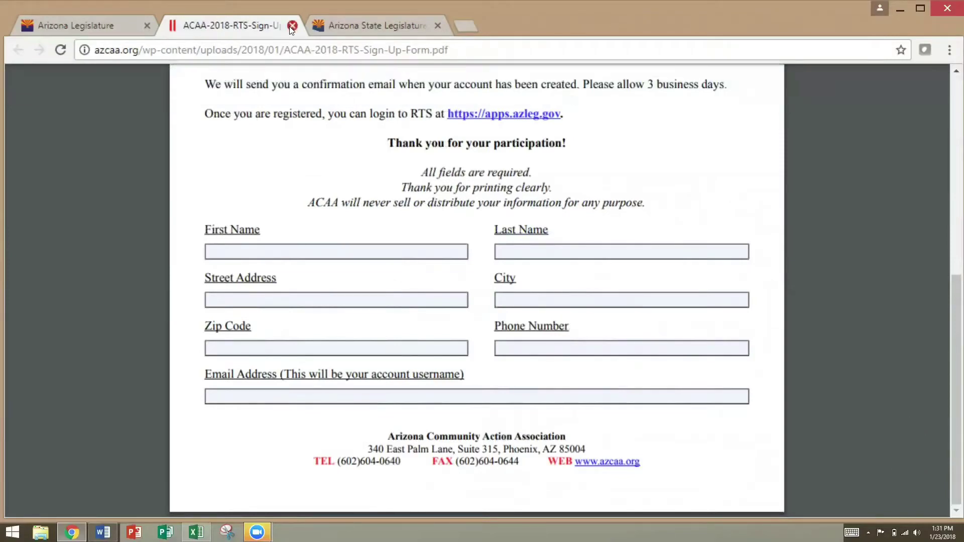
key(ctrl+w)
- Open Bill Tracking from the bills section of the Arizona State Legislature website
click(91, 21)
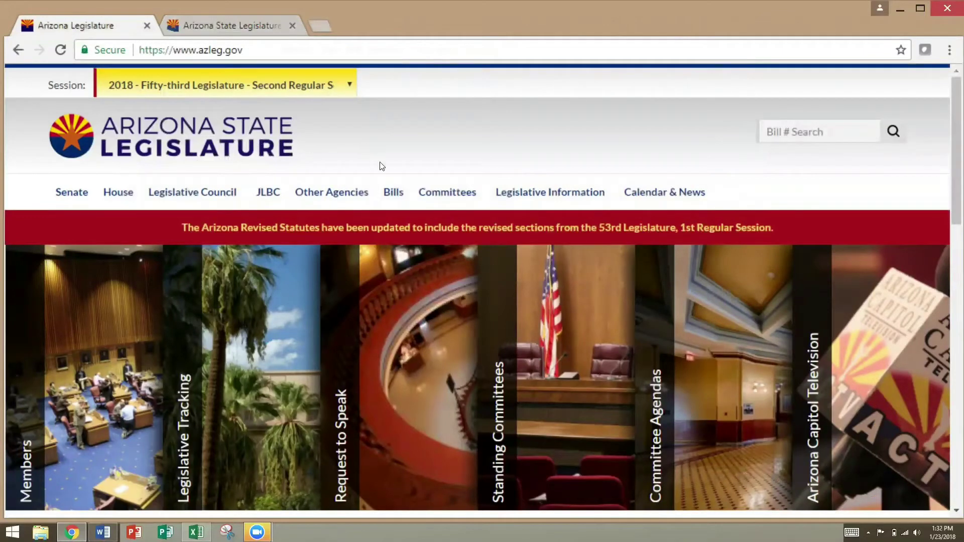
mouse_move(396, 193)
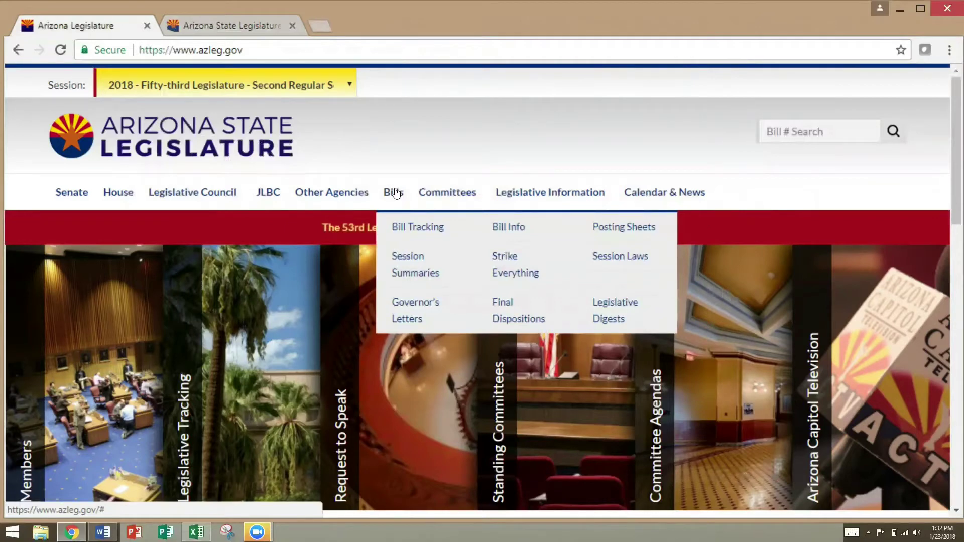
click(404, 229)
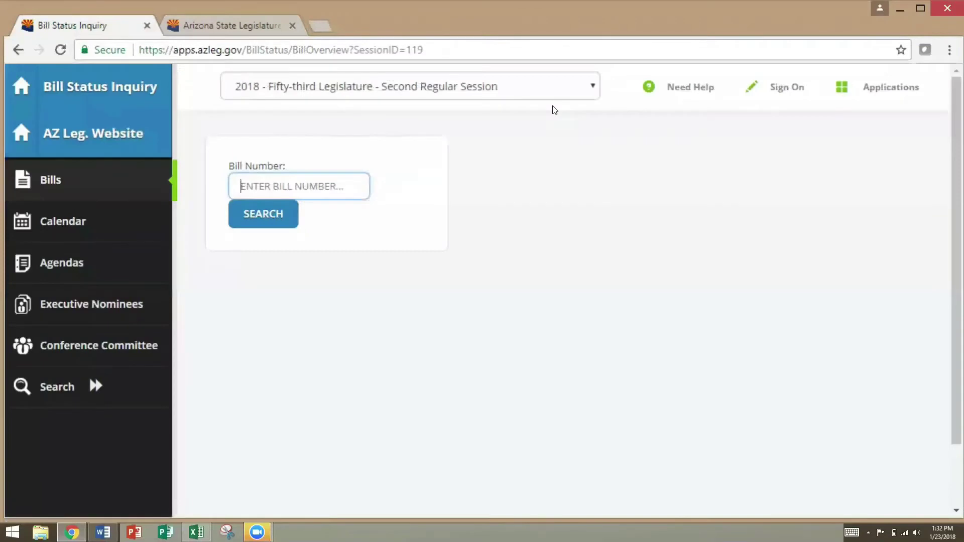
- Sign on to the AZ Legislature Applications site with the prefilled account credentials
click(233, 22)
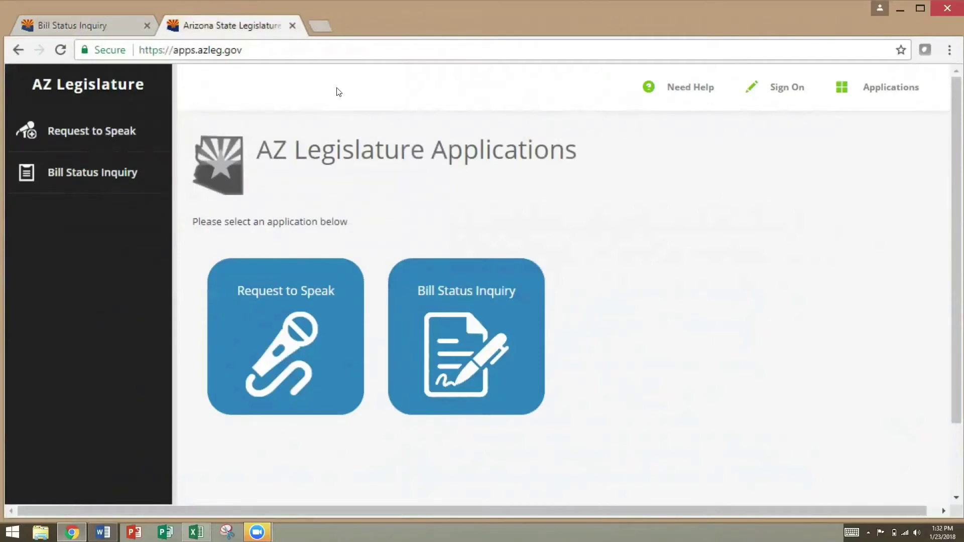
click(803, 102)
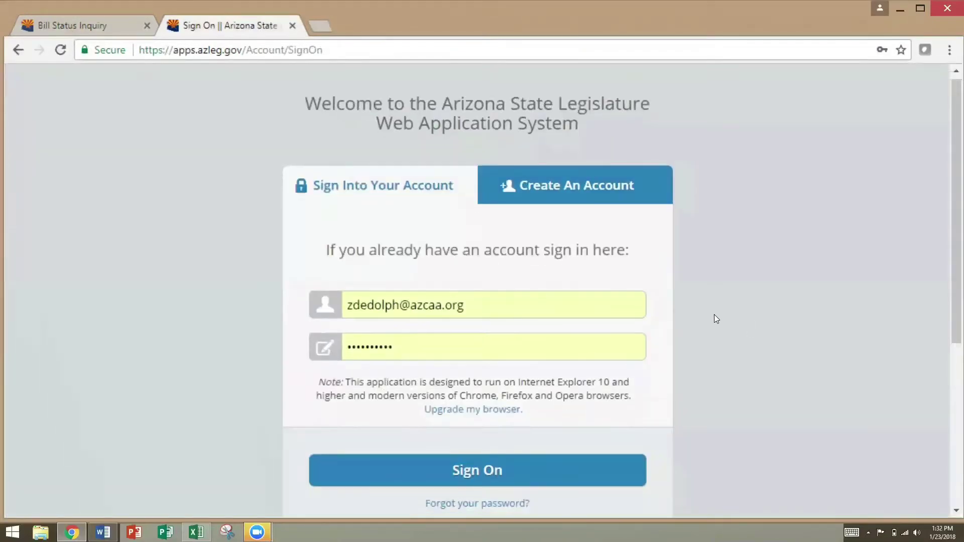
scroll(652, 317, down, 3)
click(584, 326)
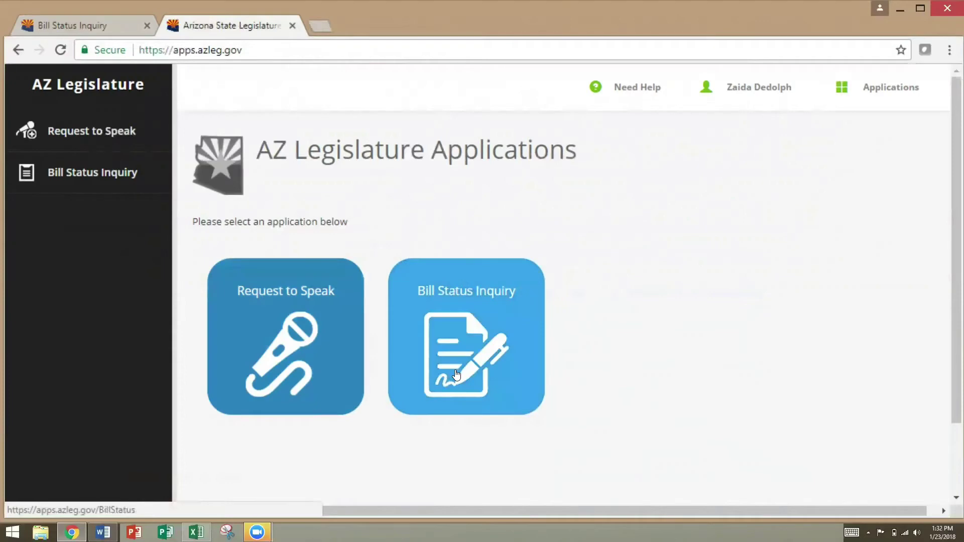
- Open the Request to Speak application and start a new request
click(319, 333)
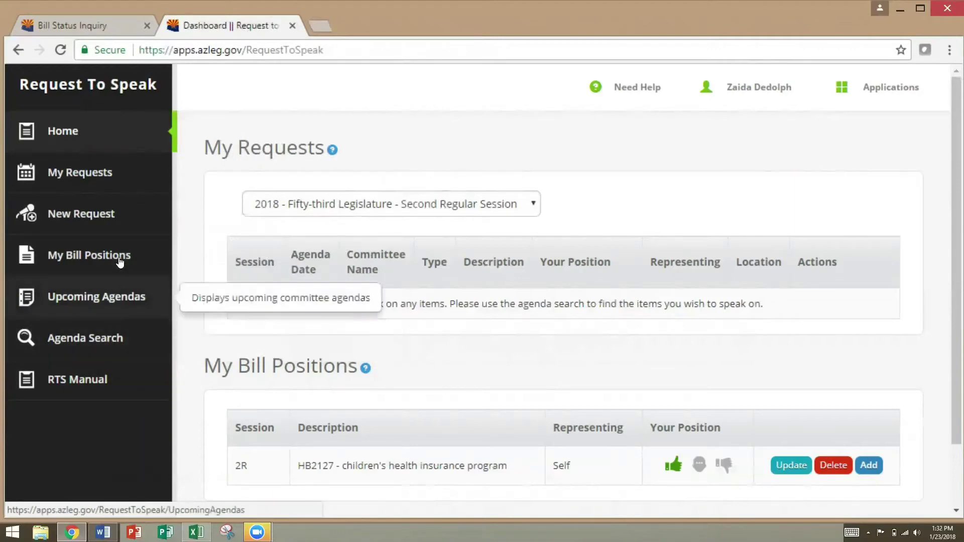
click(129, 227)
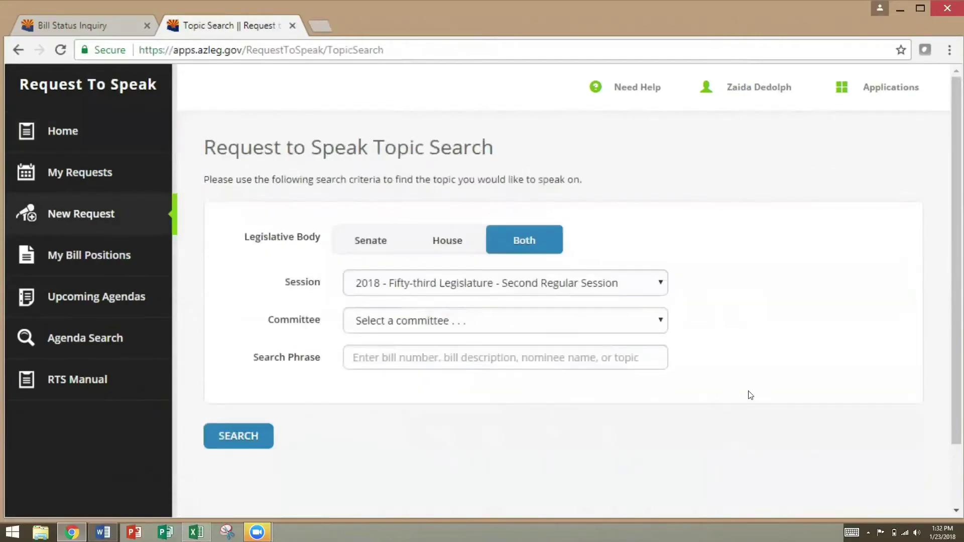
- Search the 2018 Fifty-third Legislature - First Special Session for the phrase 2001, covering both legislative bodies
click(628, 354)
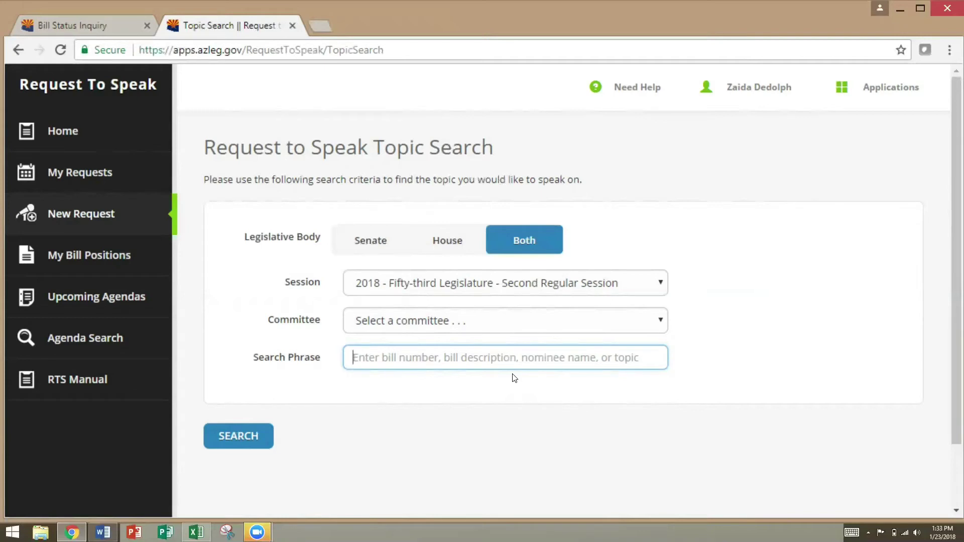
click(592, 283)
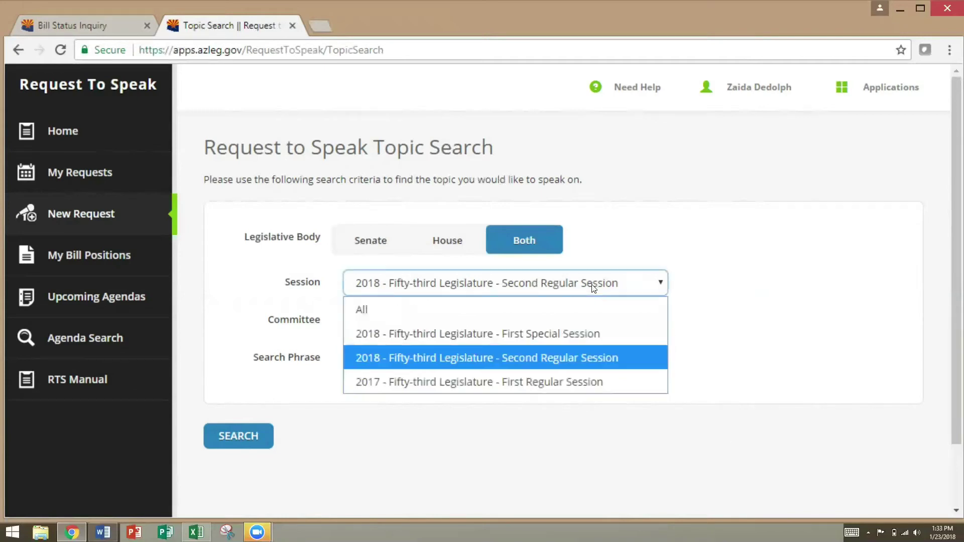
click(605, 333)
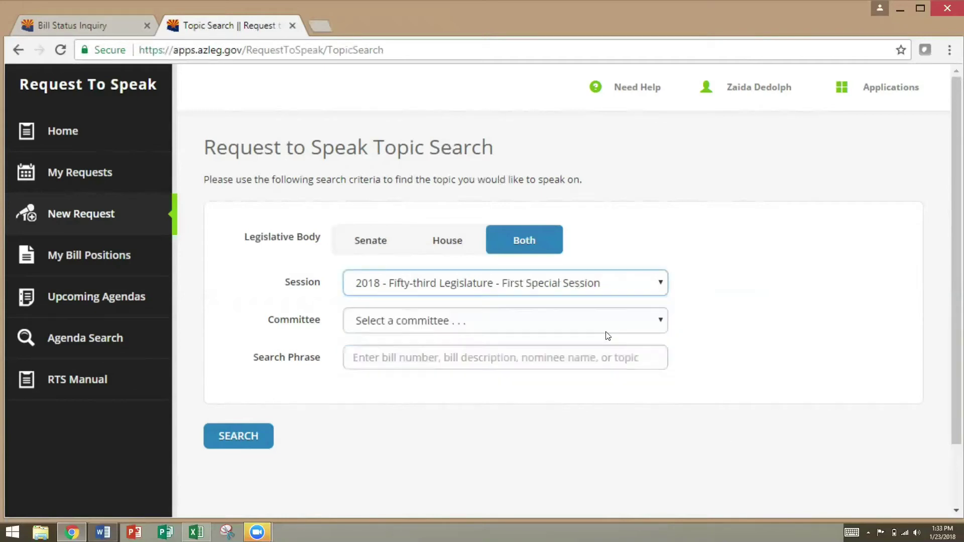
click(537, 357)
text(2001)
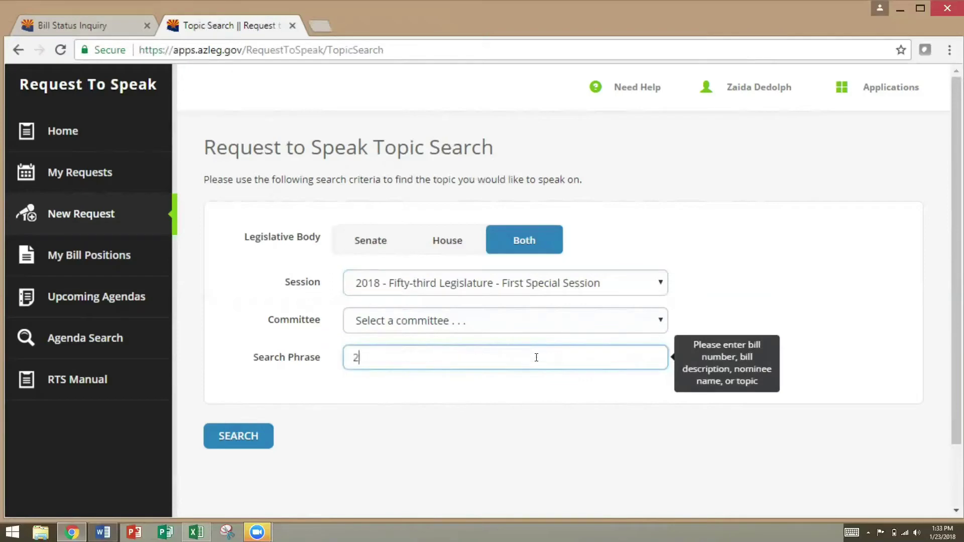
click(255, 444)
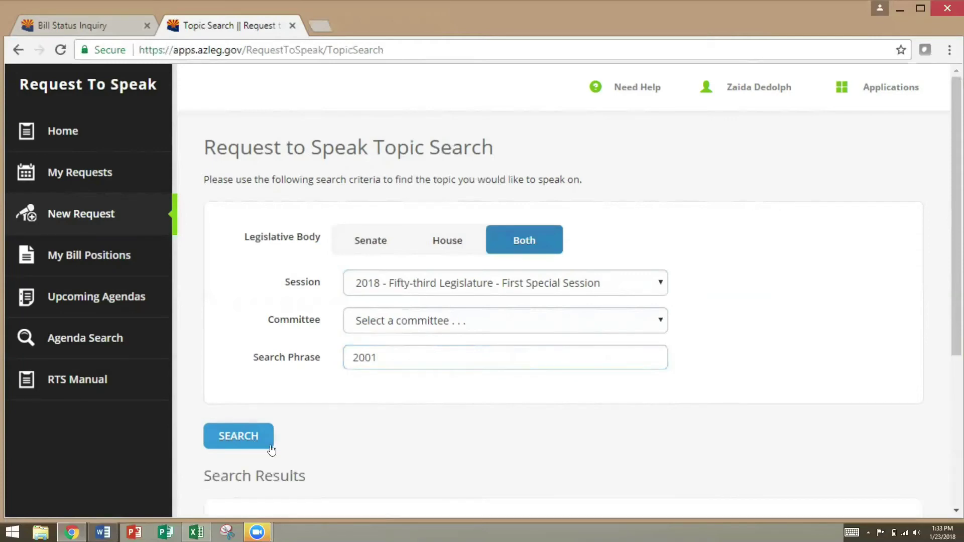
scroll(887, 346, down, 5)
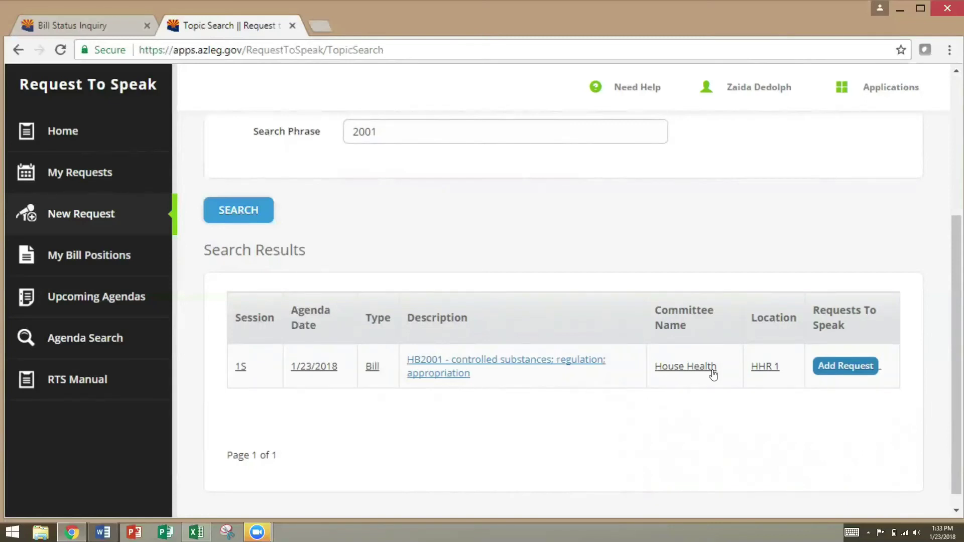
- Add a request to speak on HB2001 and enter the comment "Thanks for watching!"
click(862, 375)
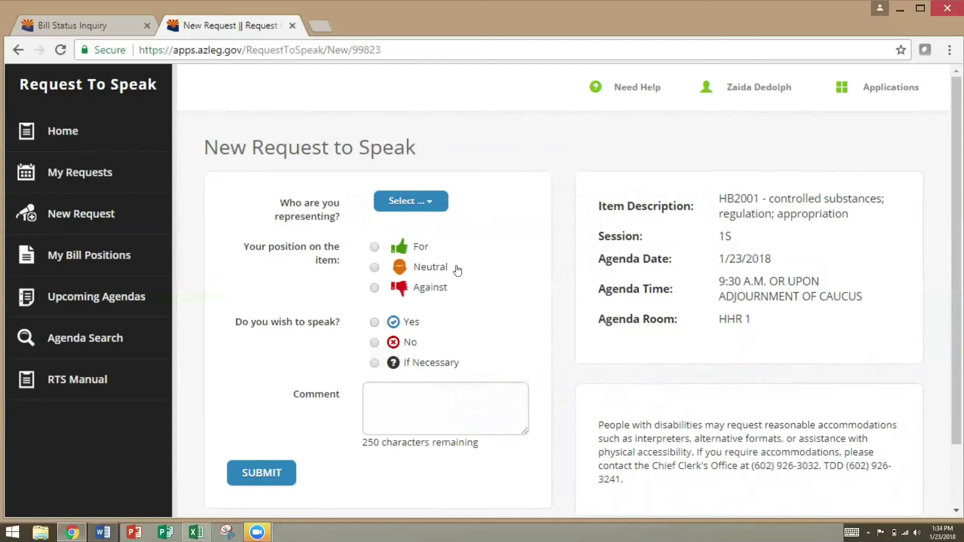
click(470, 408)
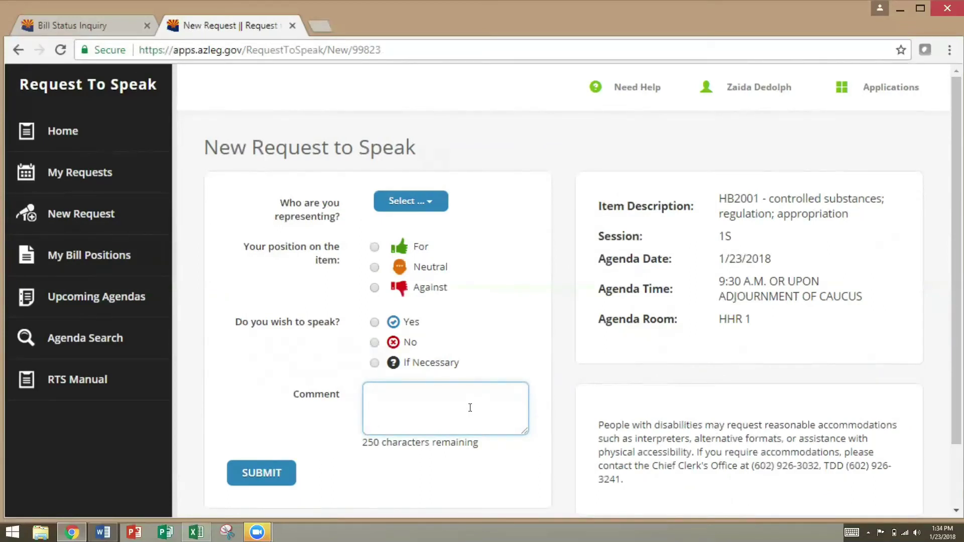
text(Thanks for watching!)
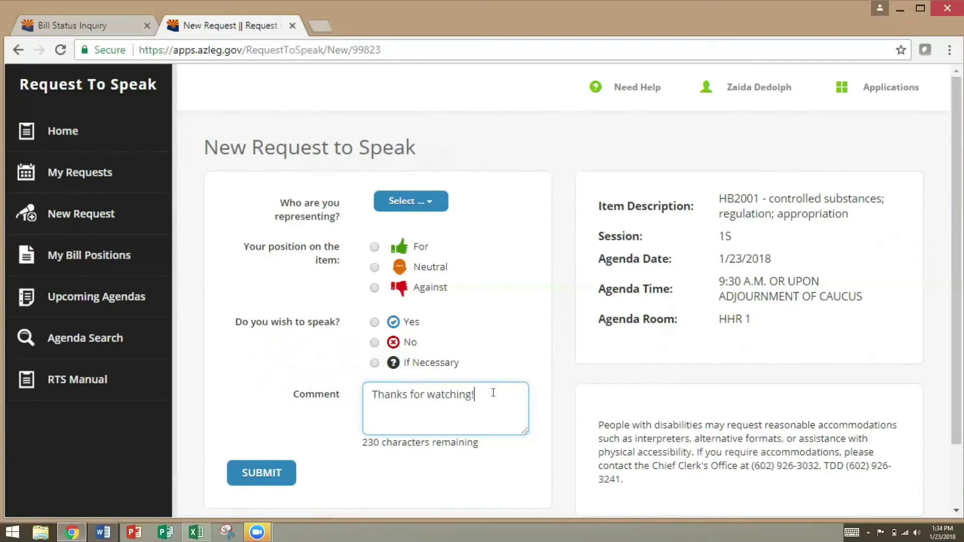
- Try the Yes and No answers for wishing to speak on HB2001, and settle on If Necessary
click(374, 323)
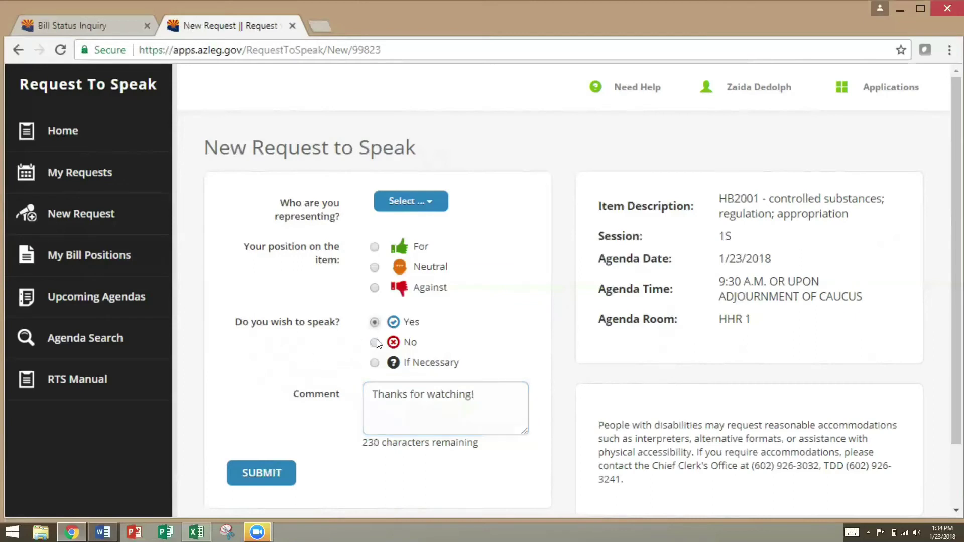
click(375, 345)
click(375, 367)
click(485, 421)
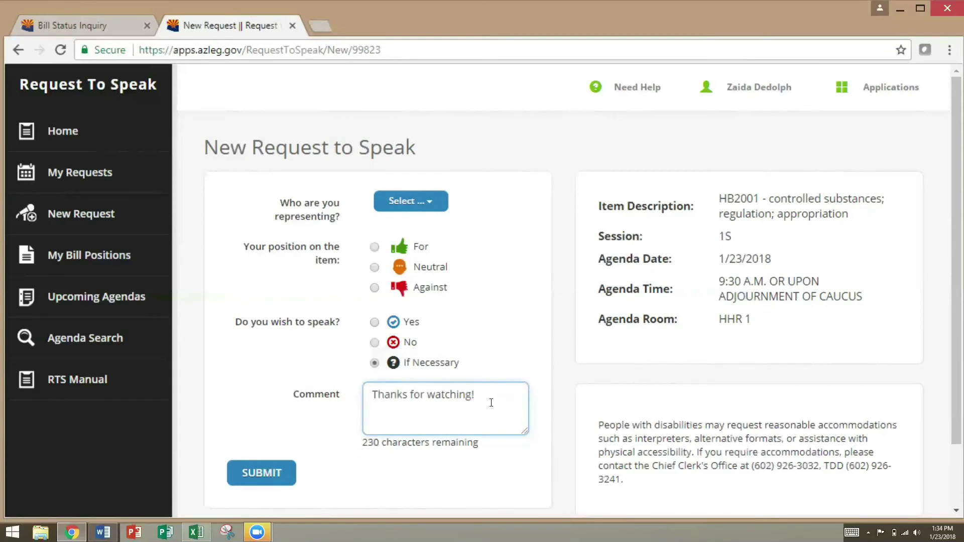
- Browse the upcoming committee agendas and examine the bills on the House Energy, Environment and Natural Resources agenda for 1/23/2018
click(123, 305)
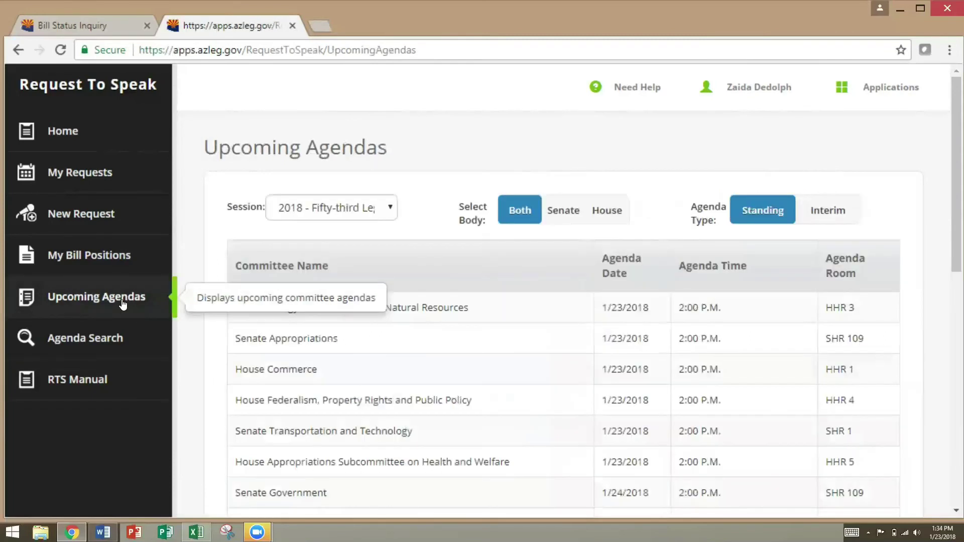
scroll(506, 354, down, 9)
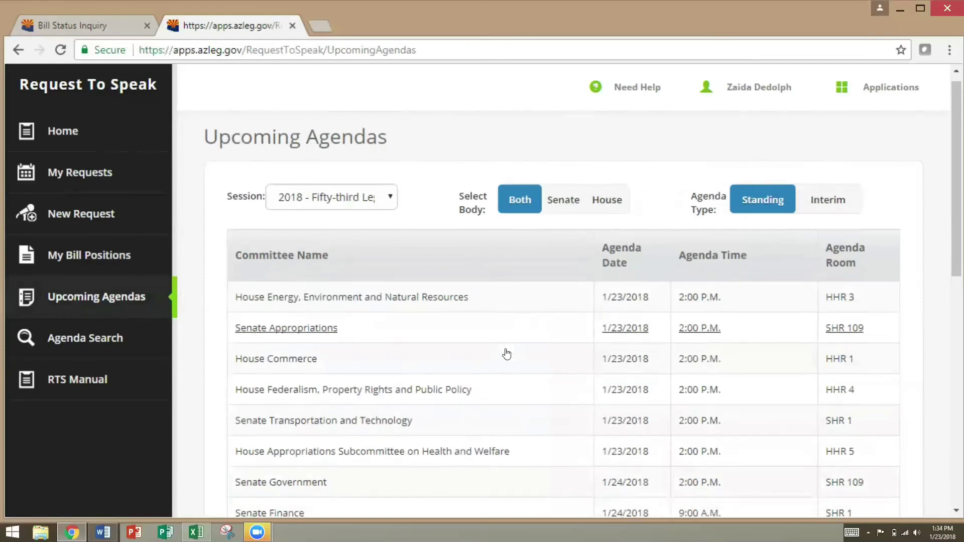
scroll(507, 354, down, 2)
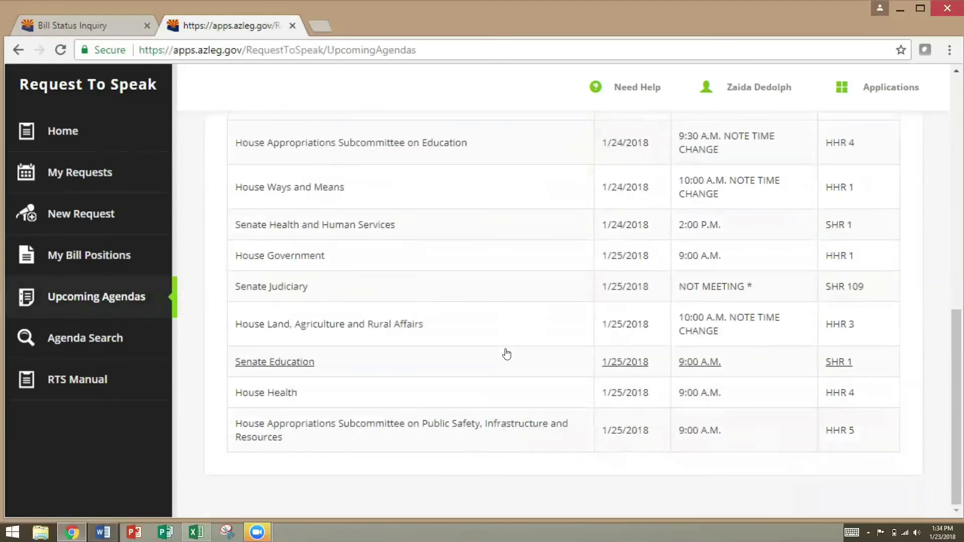
scroll(506, 354, up, 10)
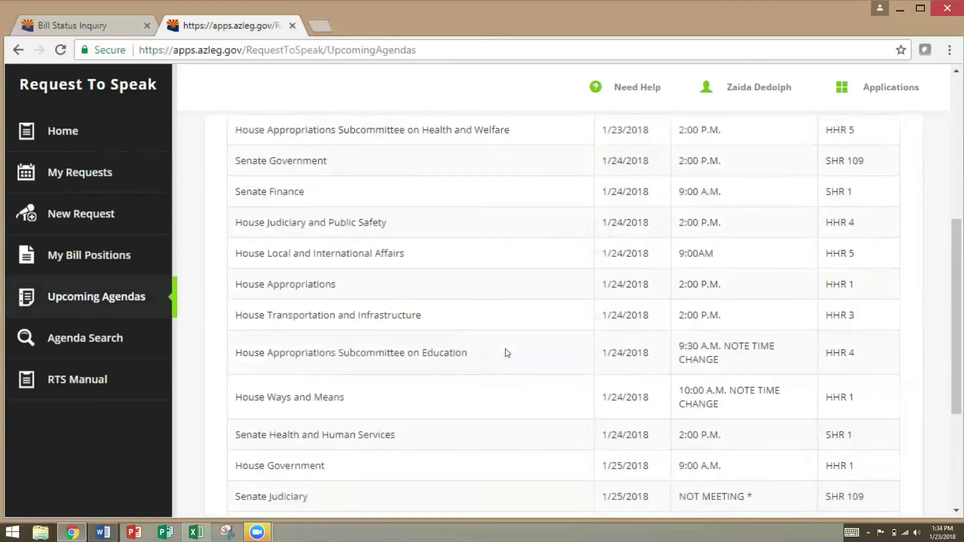
click(391, 229)
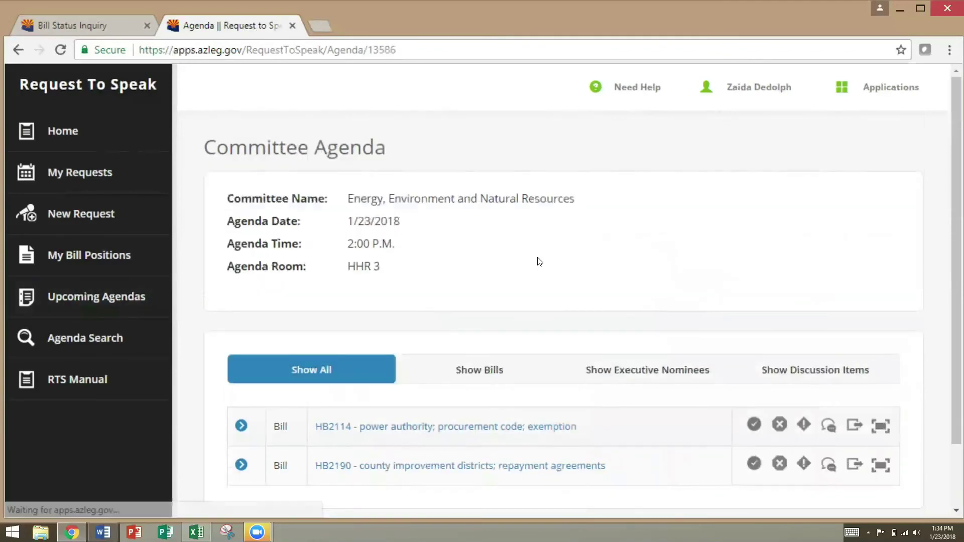
scroll(653, 331, down, 2)
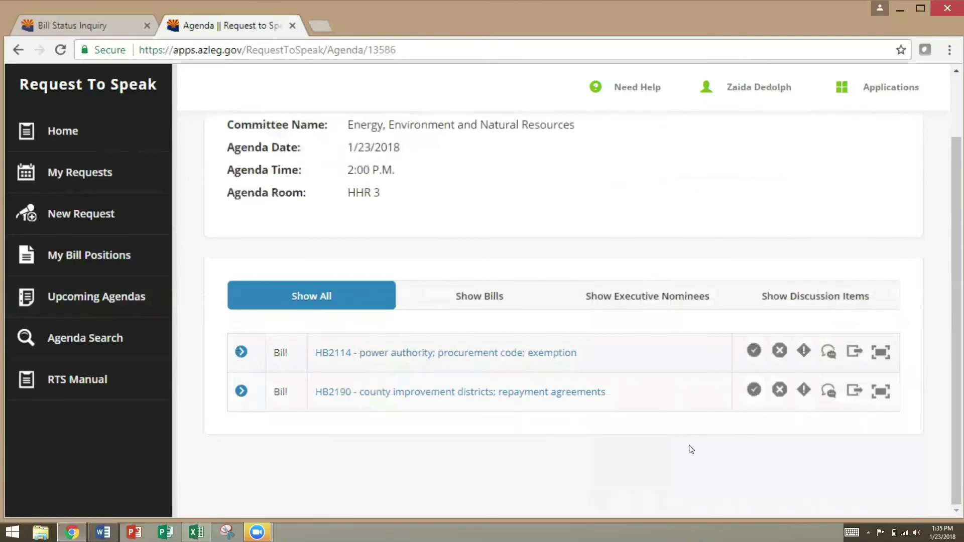